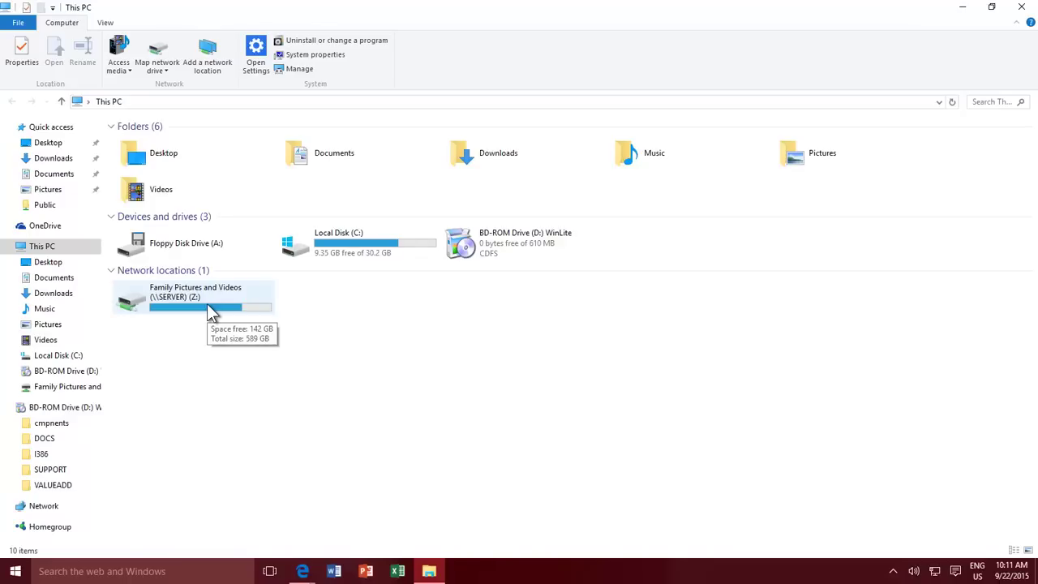
- Browse the Family Pictures and Videos (Z:) drive, return to This PC, and open Start
double_click(208, 306)
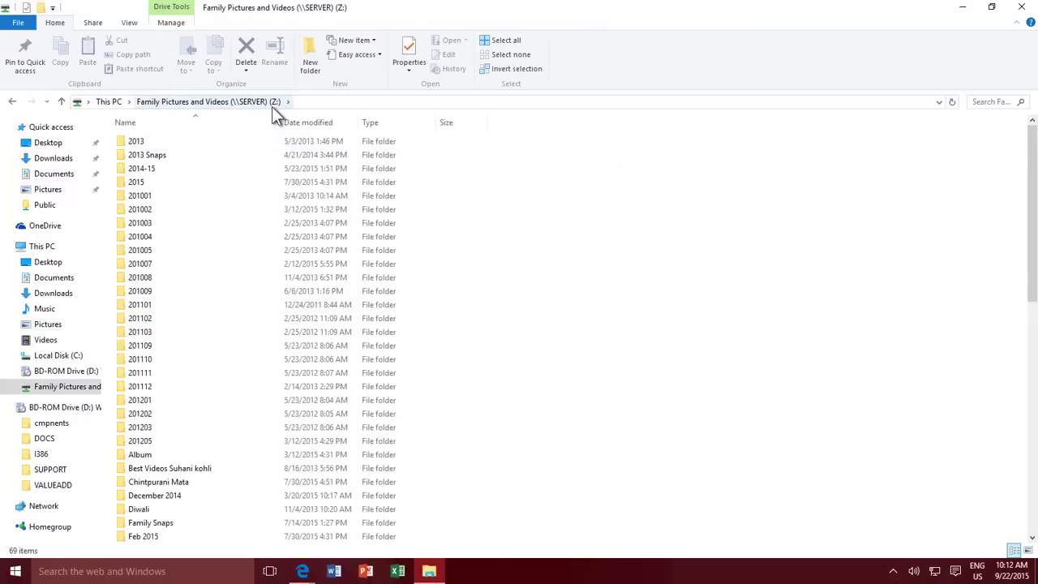
click(13, 101)
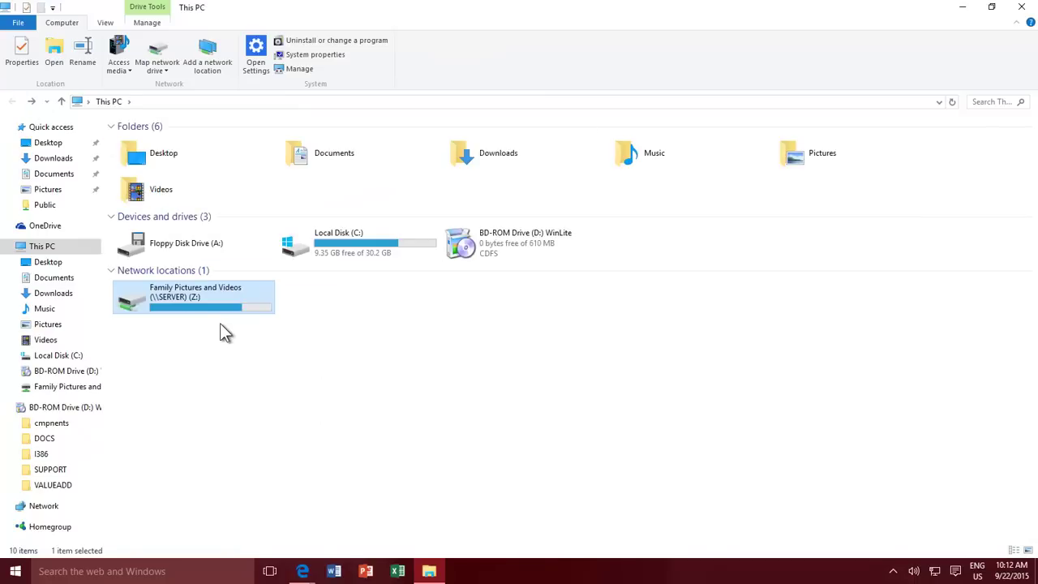
click(15, 571)
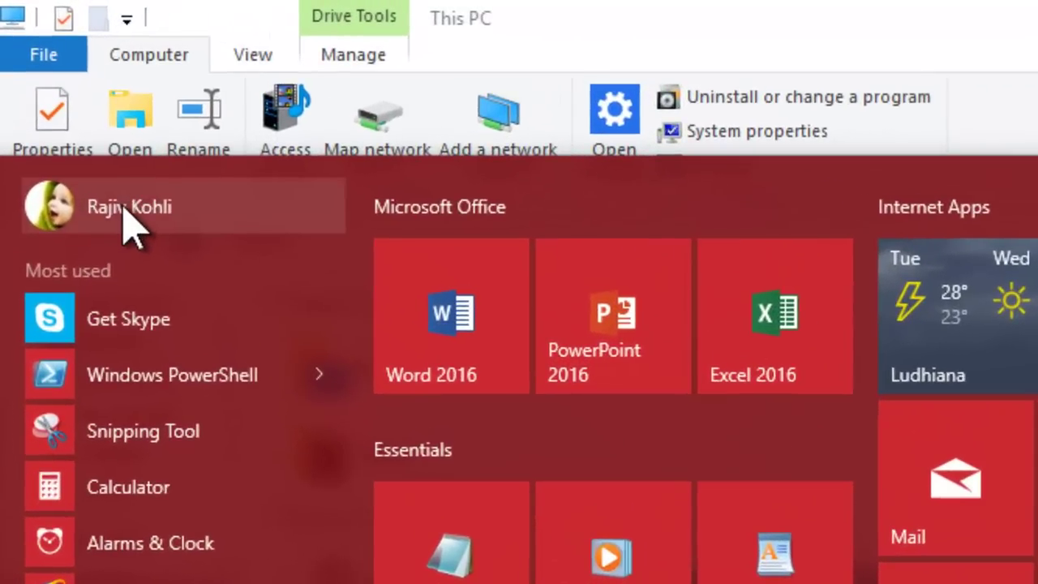
- View the user account options, then dismiss Start and close the This PC window
click(125, 213)
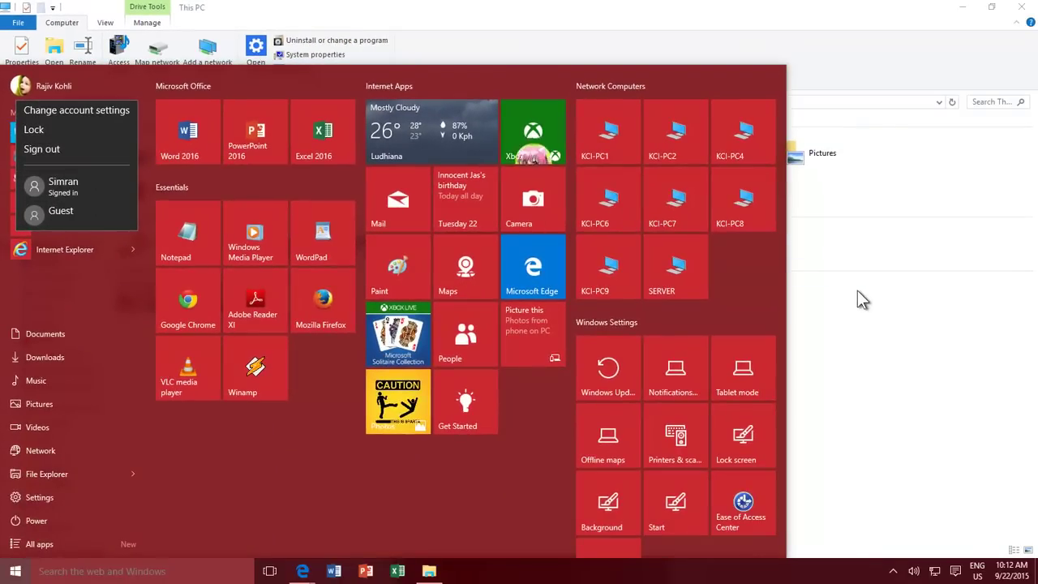
click(858, 291)
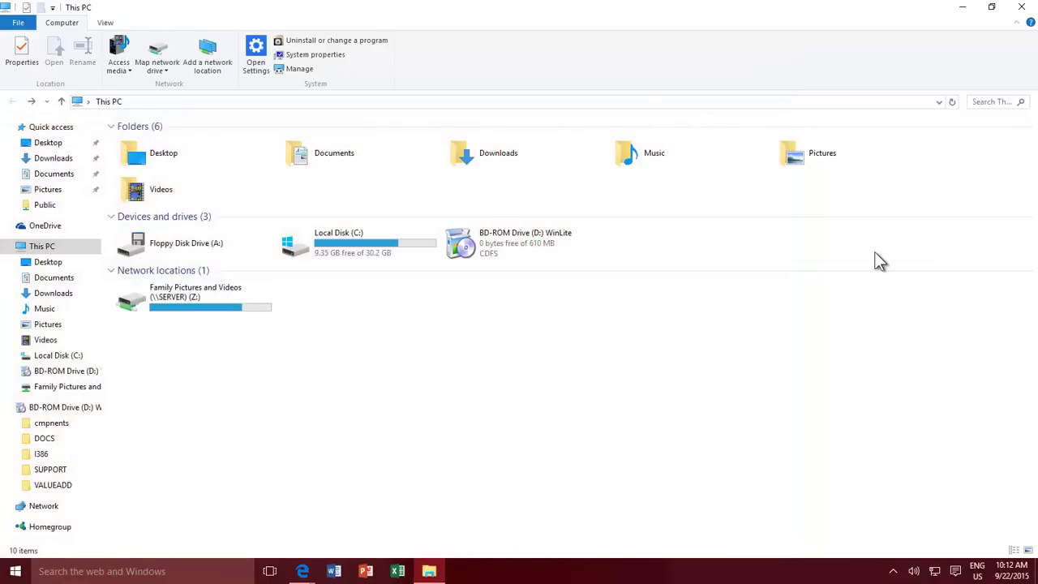
click(1022, 9)
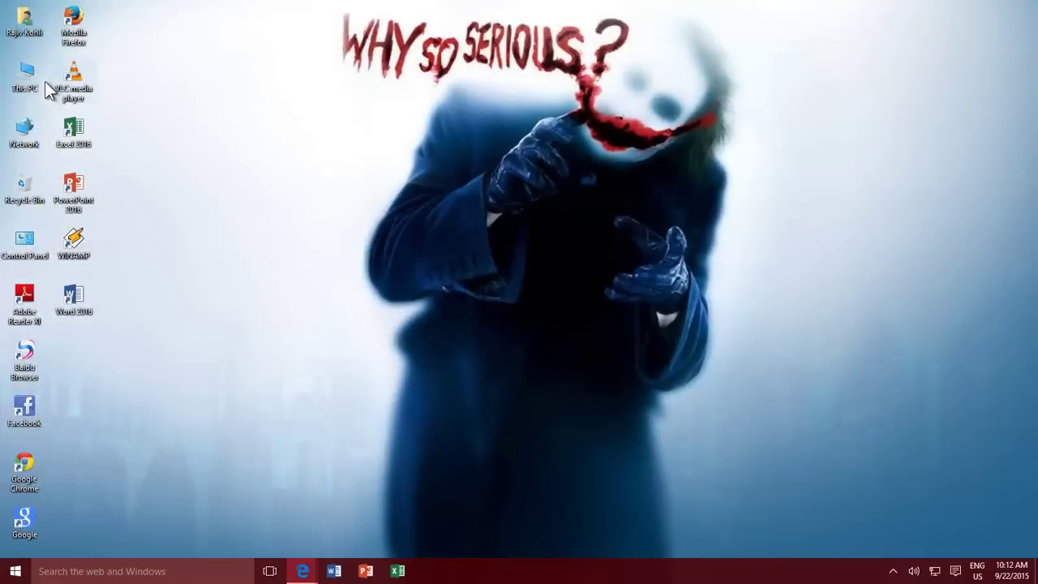
- From This PC, start mapping a network drive as F: and browse the network for a share
double_click(25, 77)
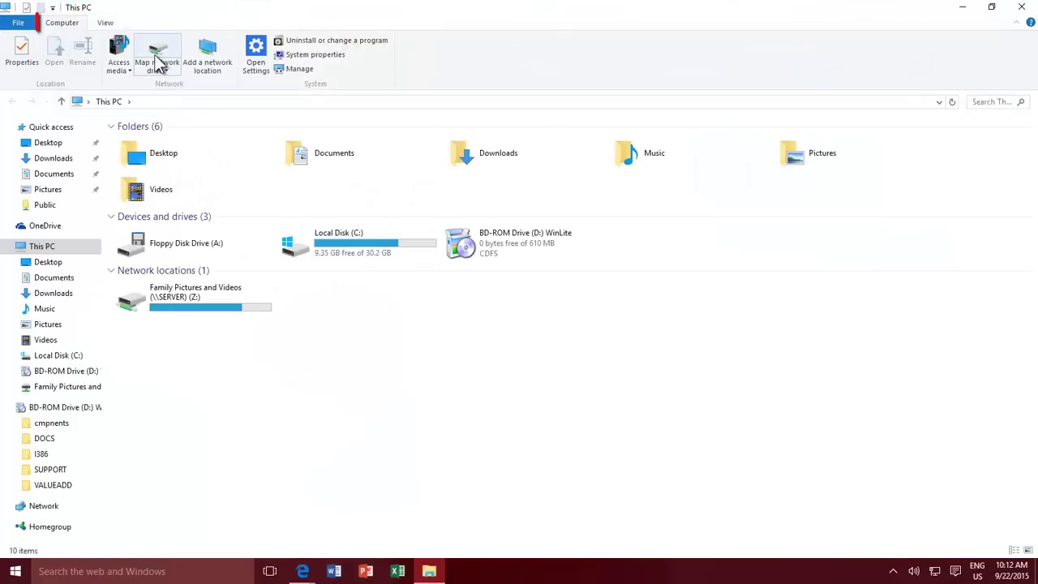
click(156, 57)
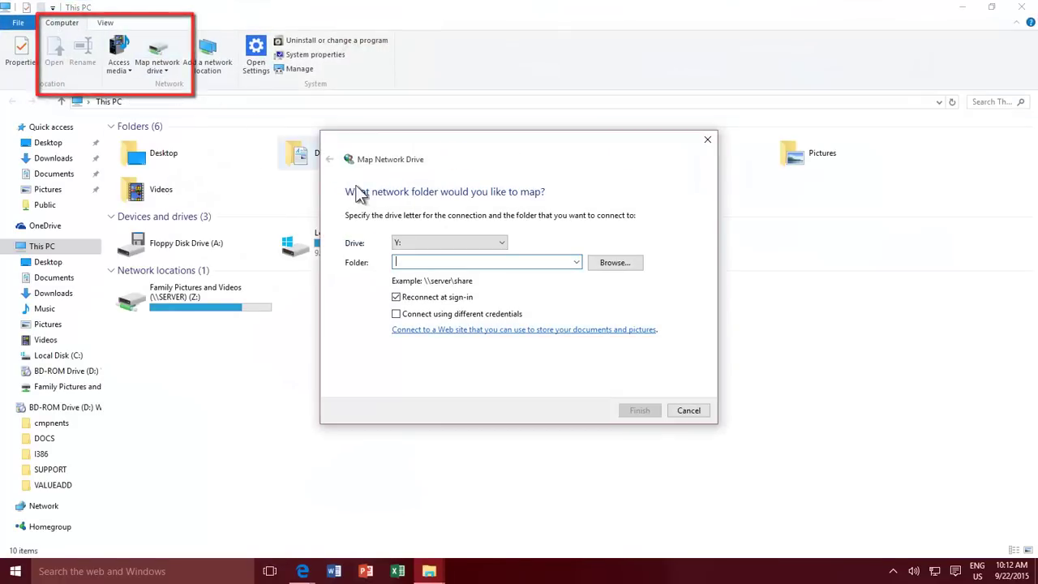
click(439, 244)
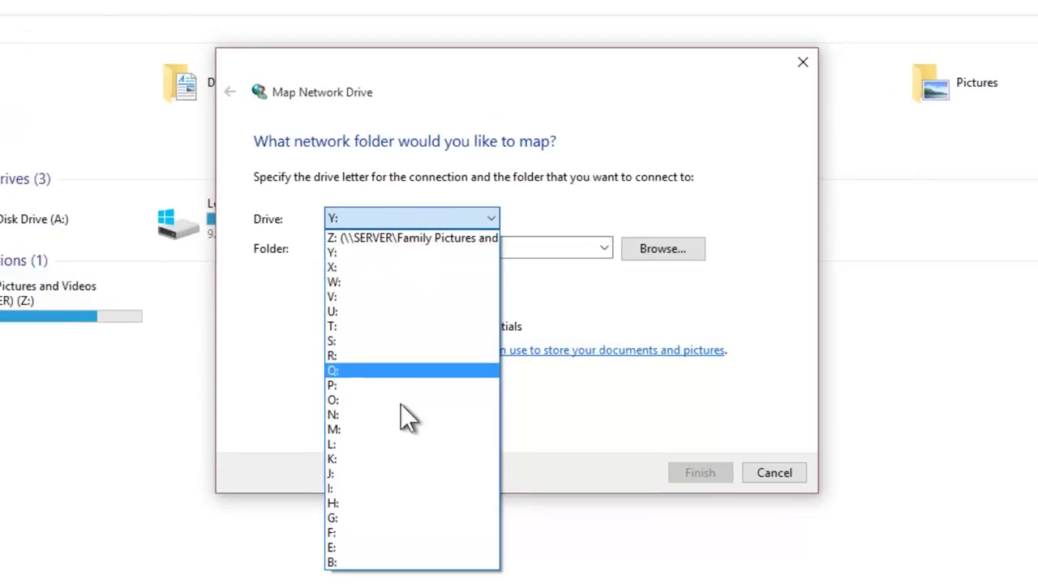
click(385, 530)
click(403, 249)
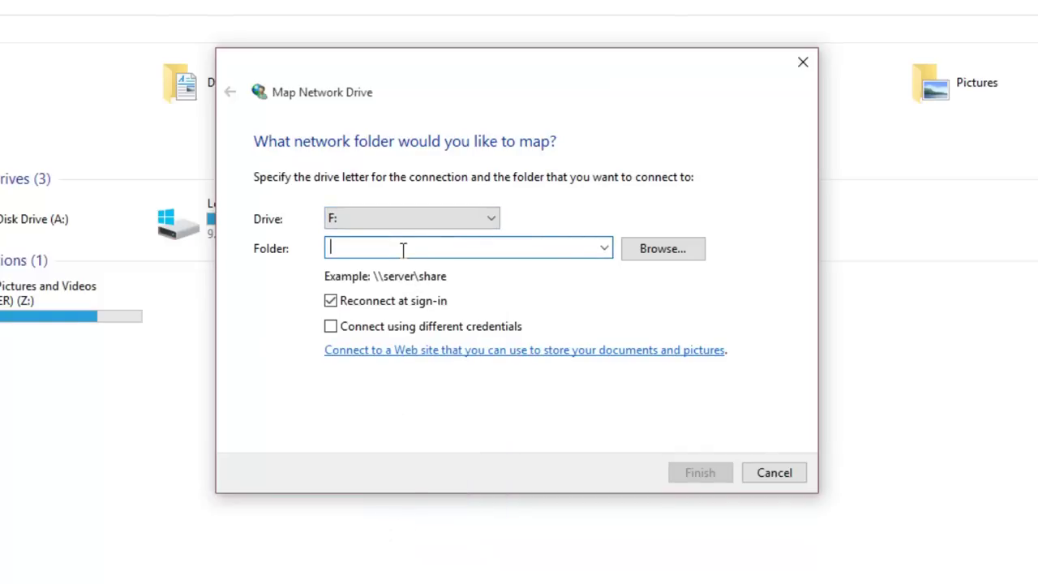
click(663, 251)
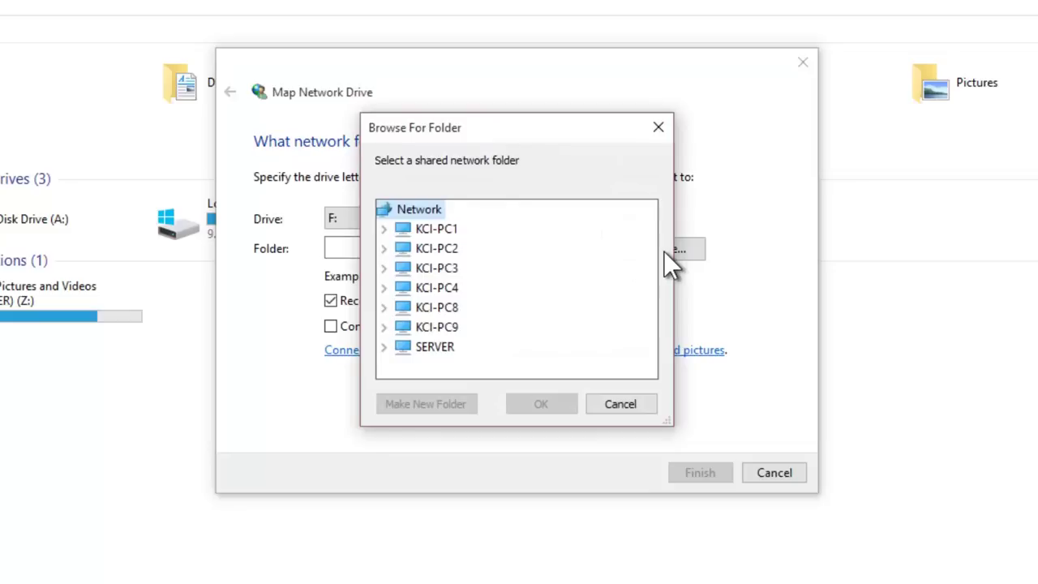
- Choose the Public share on SERVER as the folder for drive F:
double_click(444, 348)
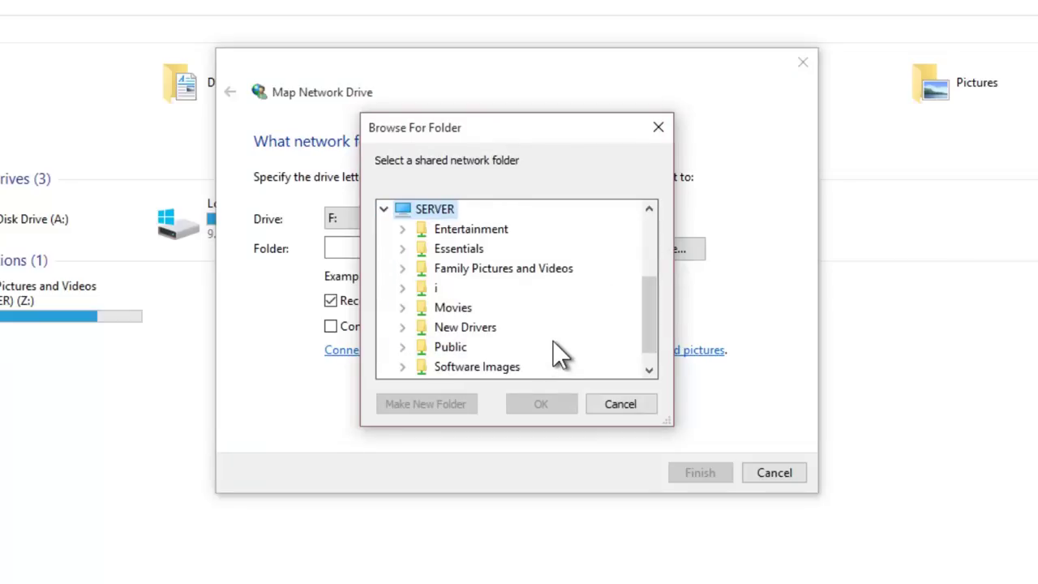
double_click(442, 349)
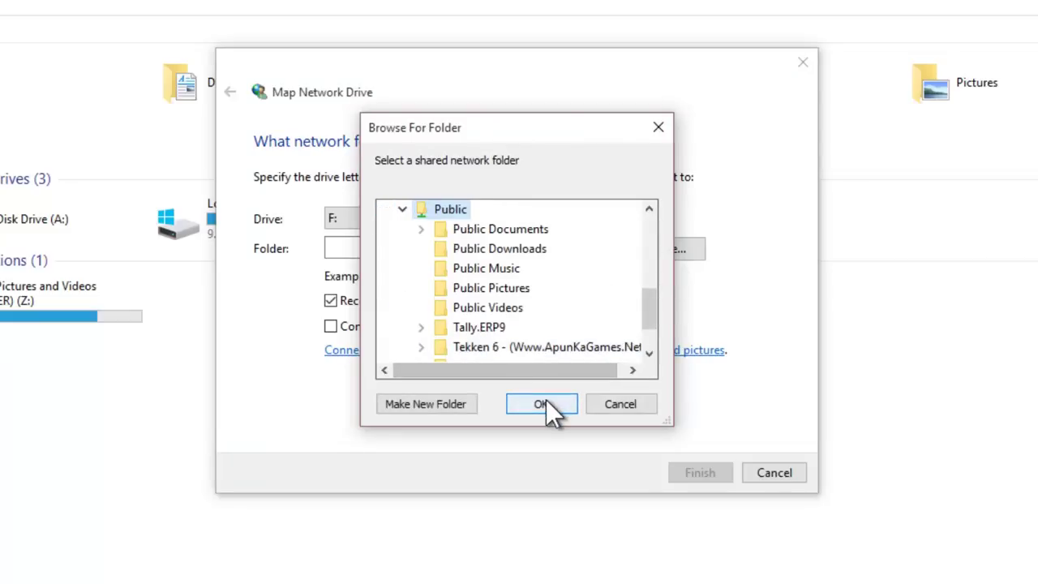
click(542, 404)
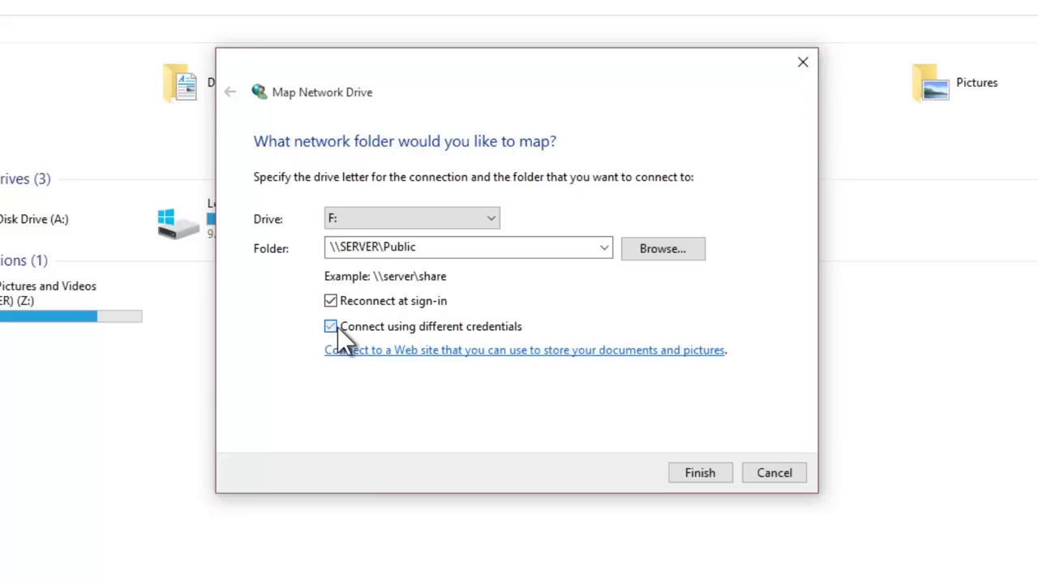
- Finish mapping \\SERVER\Public as F: without using different credentials
click(699, 474)
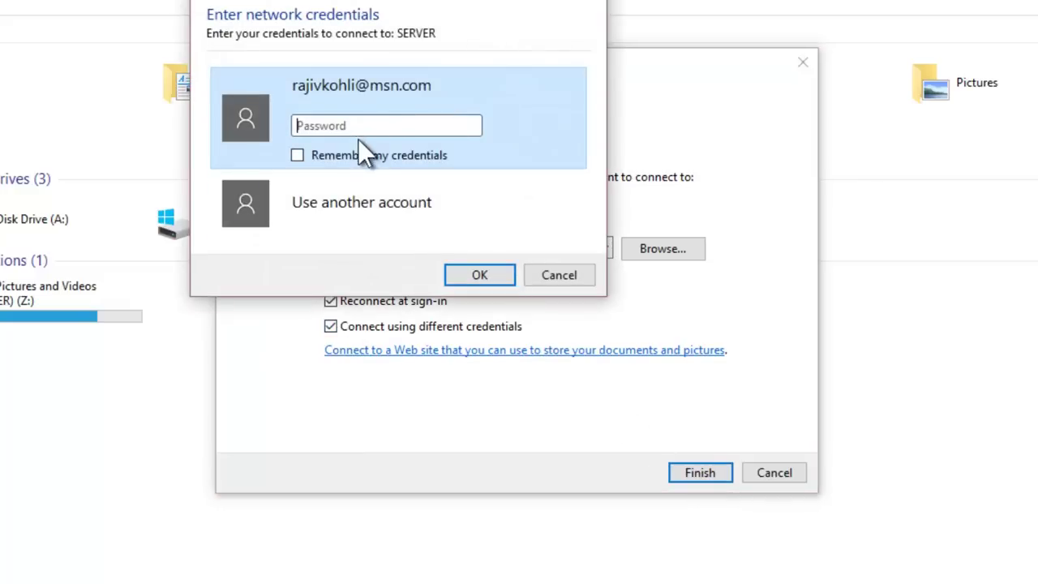
click(560, 276)
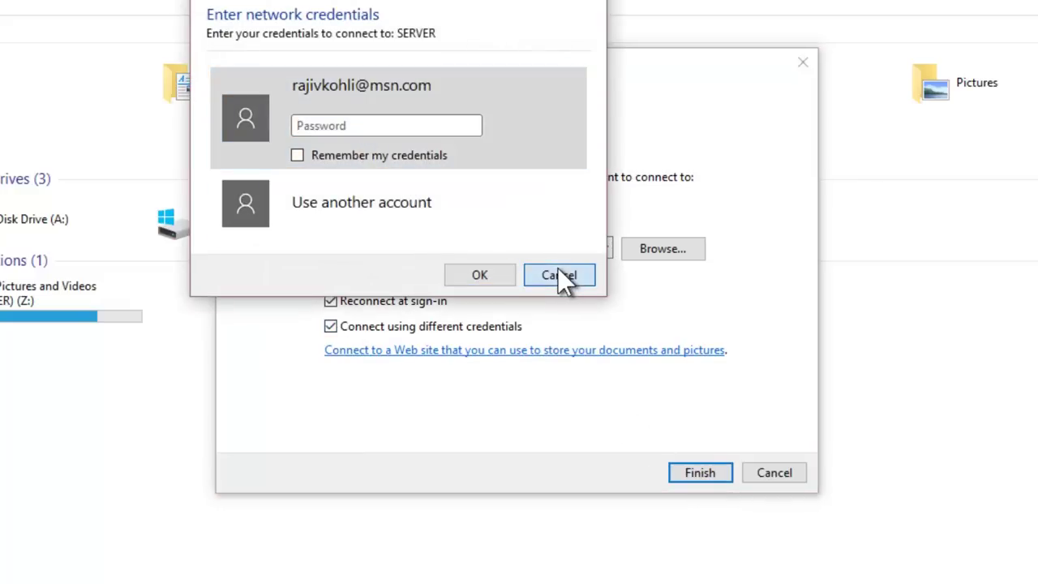
click(398, 327)
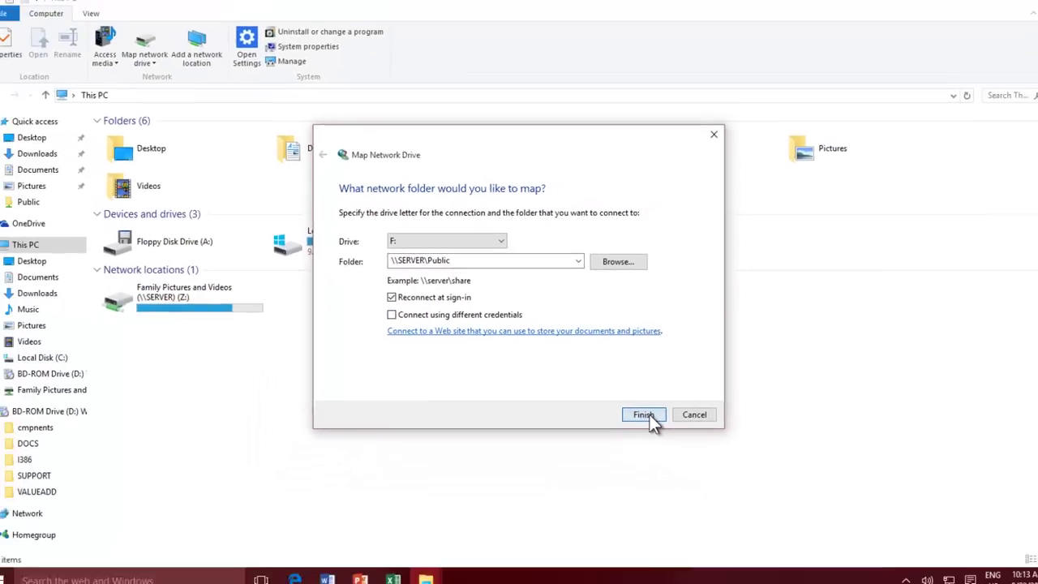
click(649, 416)
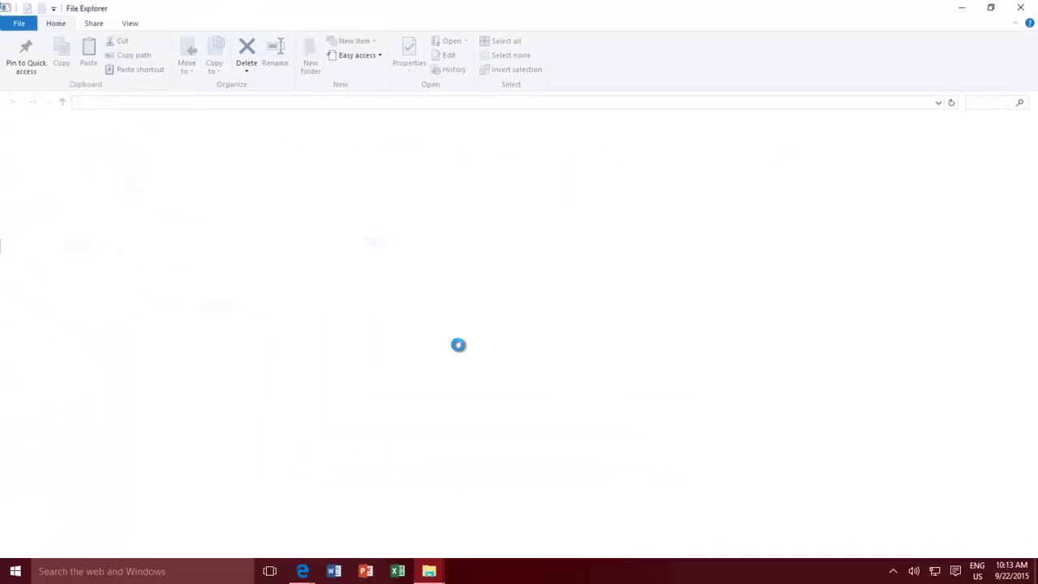
- Reopen the Public (F:) drive from This PC and go back to This PC
click(1022, 7)
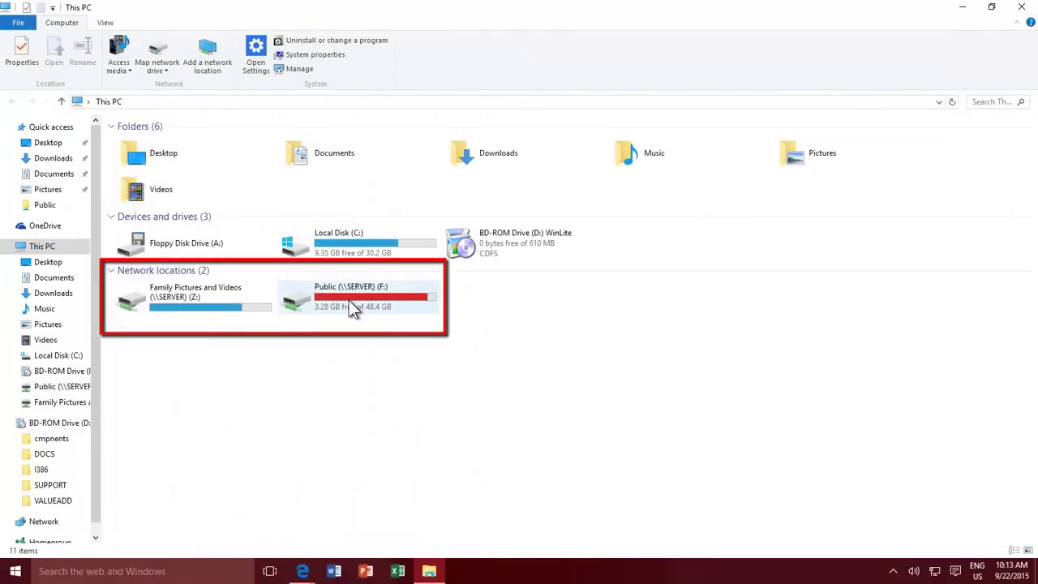
mouse_move(350, 301)
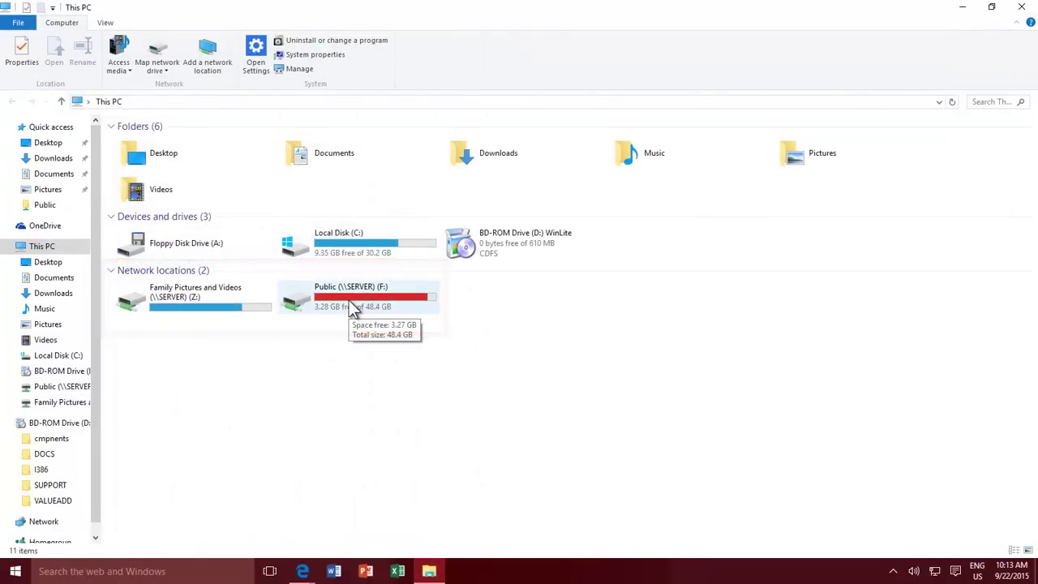
double_click(352, 304)
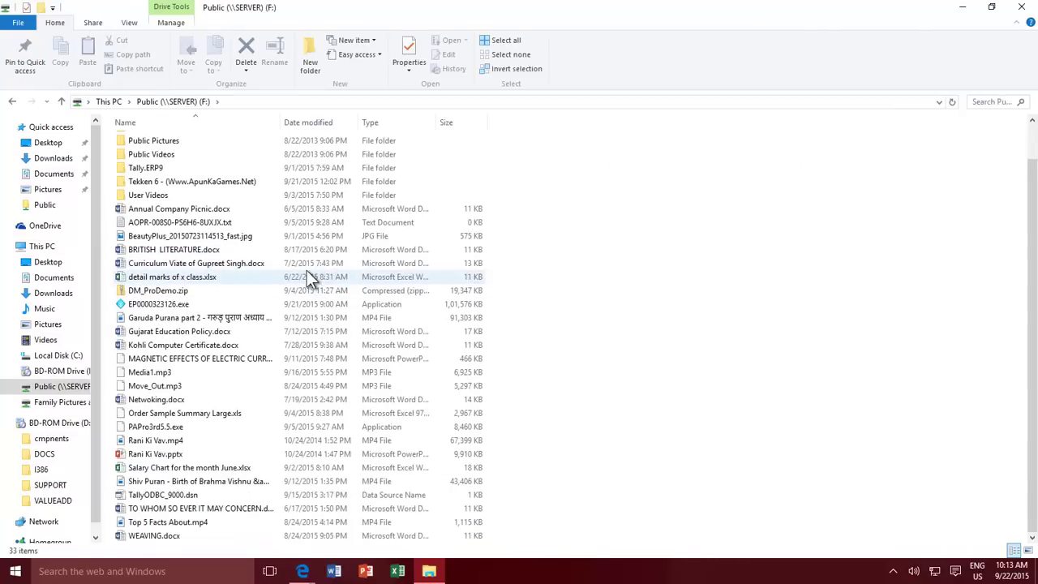
click(14, 102)
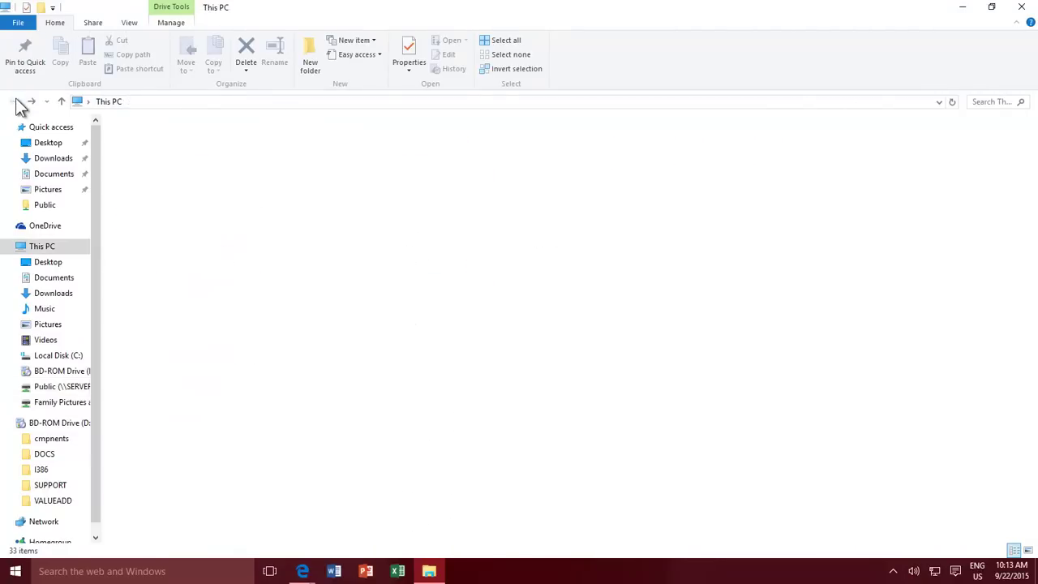
- Pin the Family Pictures and Videos (Z:) drive to Start
click(386, 346)
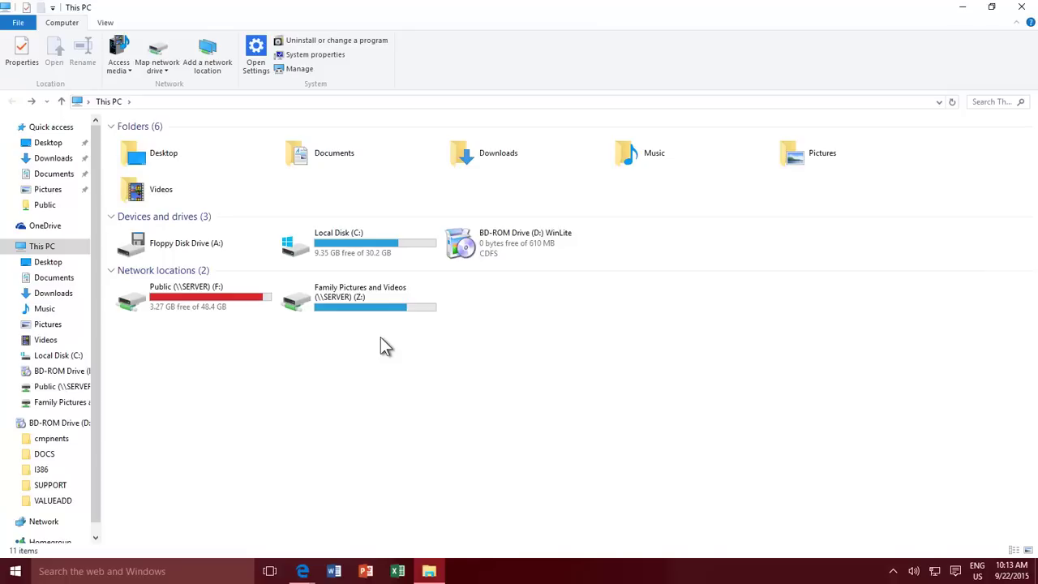
double_click(355, 302)
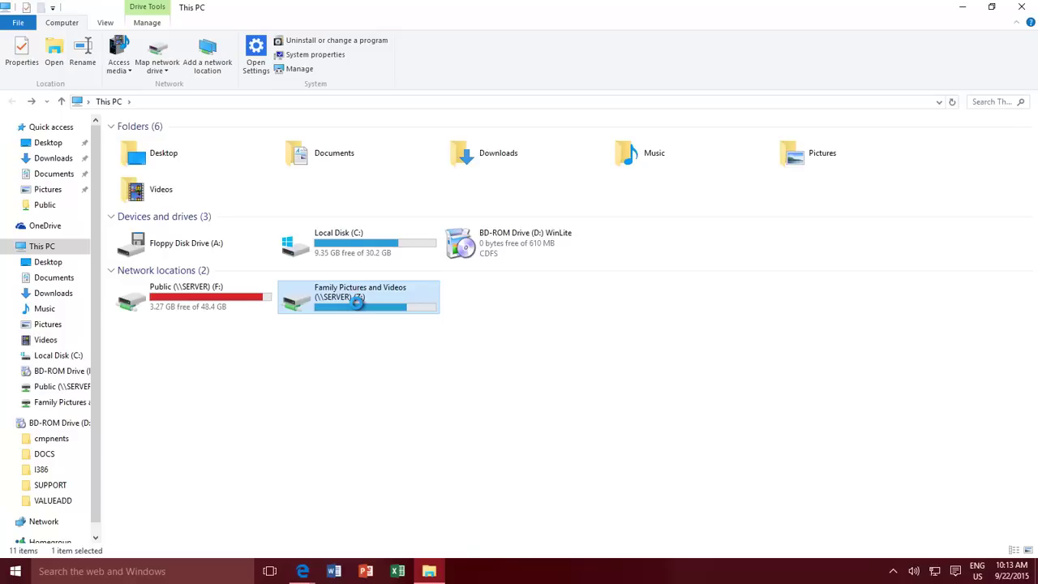
right_click(357, 303)
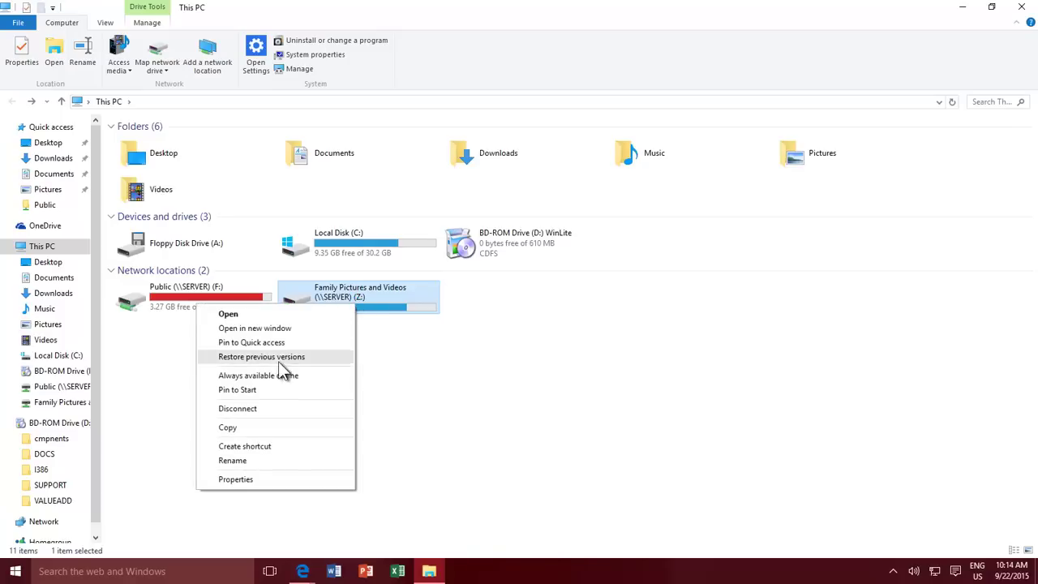
click(264, 389)
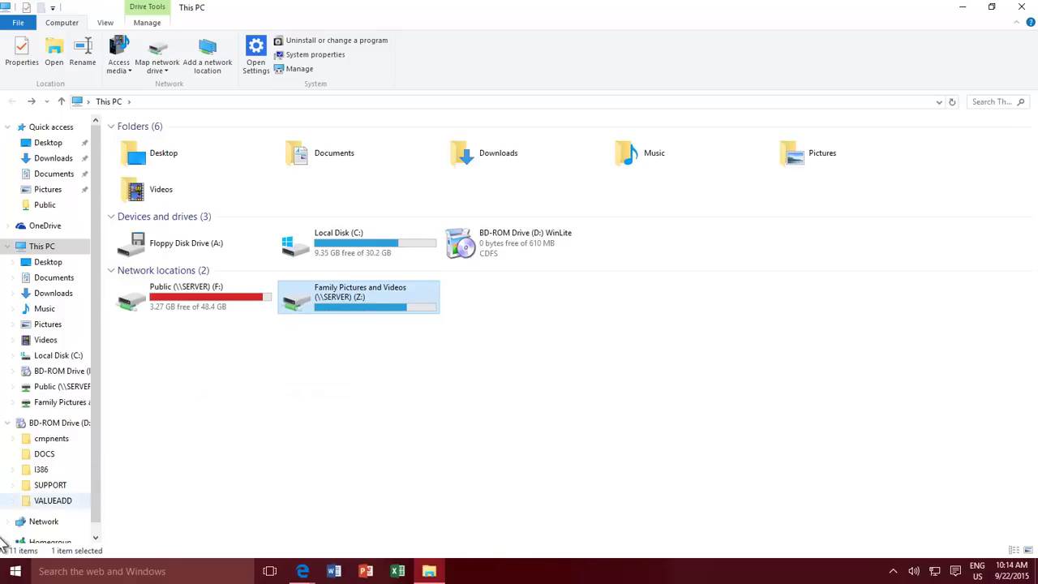
- Place the Family Pictures and Videos tile below VLC media player, then close Start and File Explorer
click(14, 571)
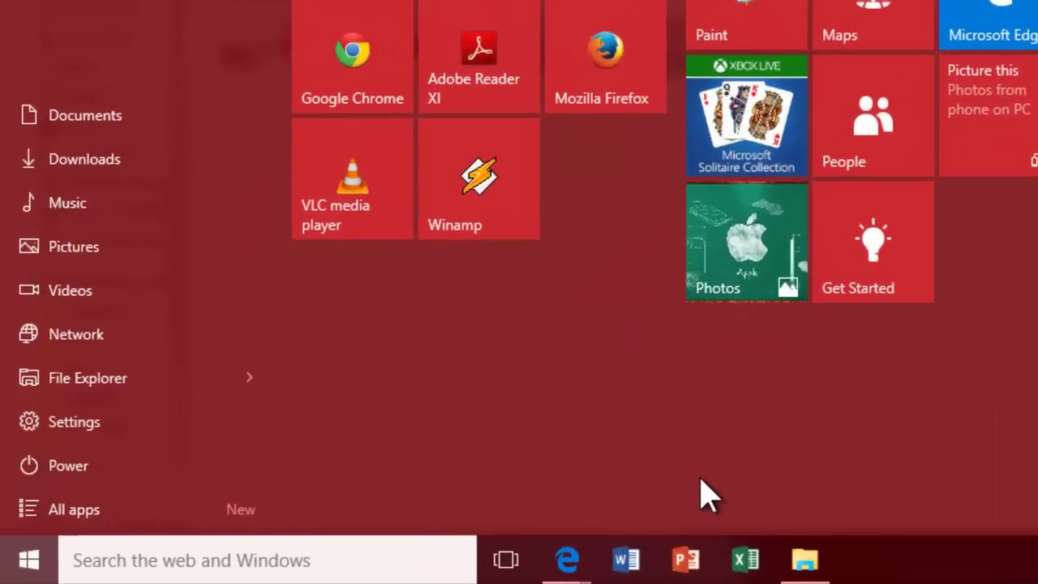
scroll(732, 384, down, 2)
scroll(913, 332, up, 2)
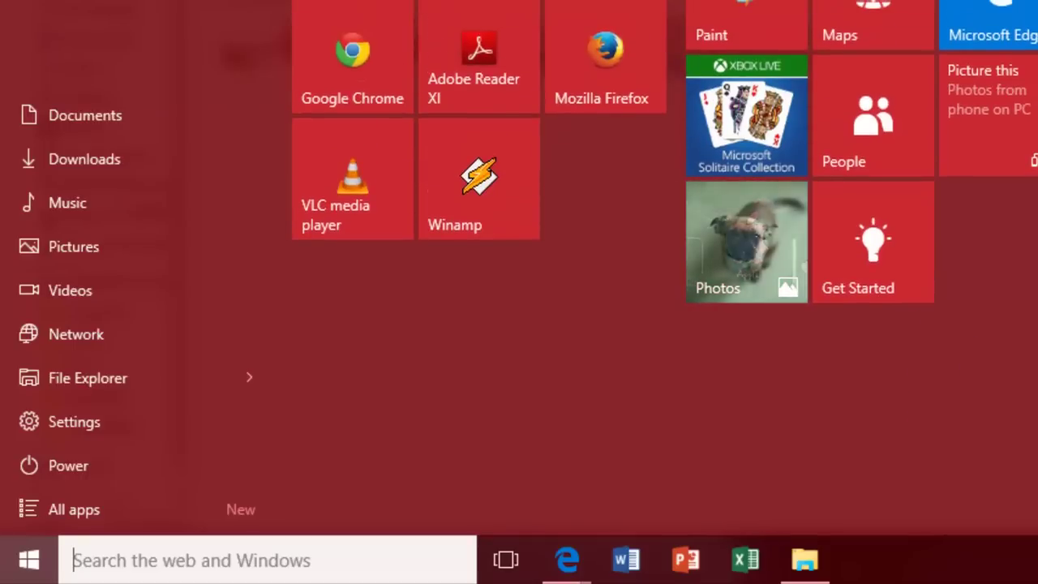
drag(297, 401, 296, 401)
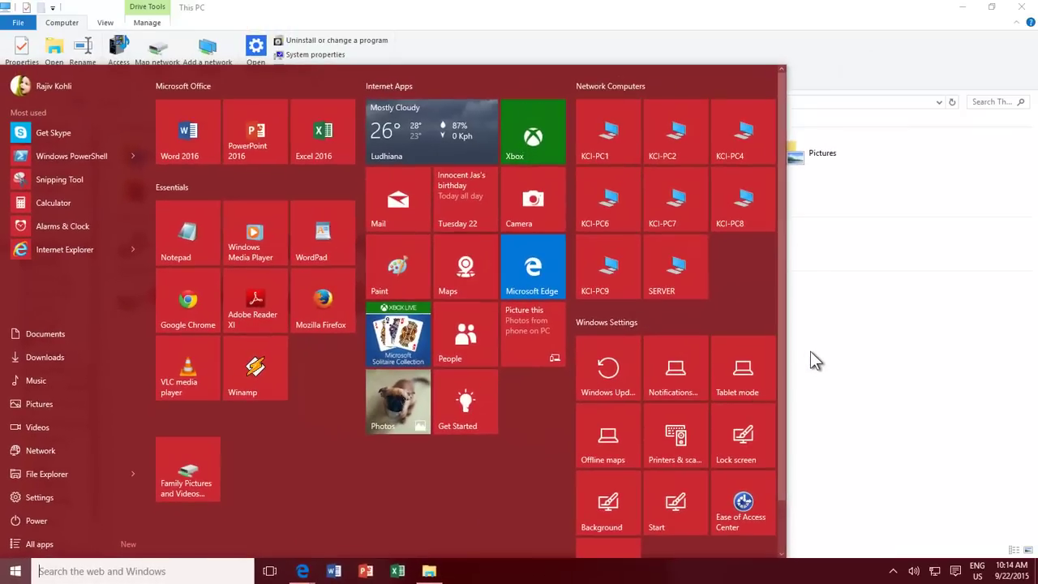
click(814, 365)
click(1022, 7)
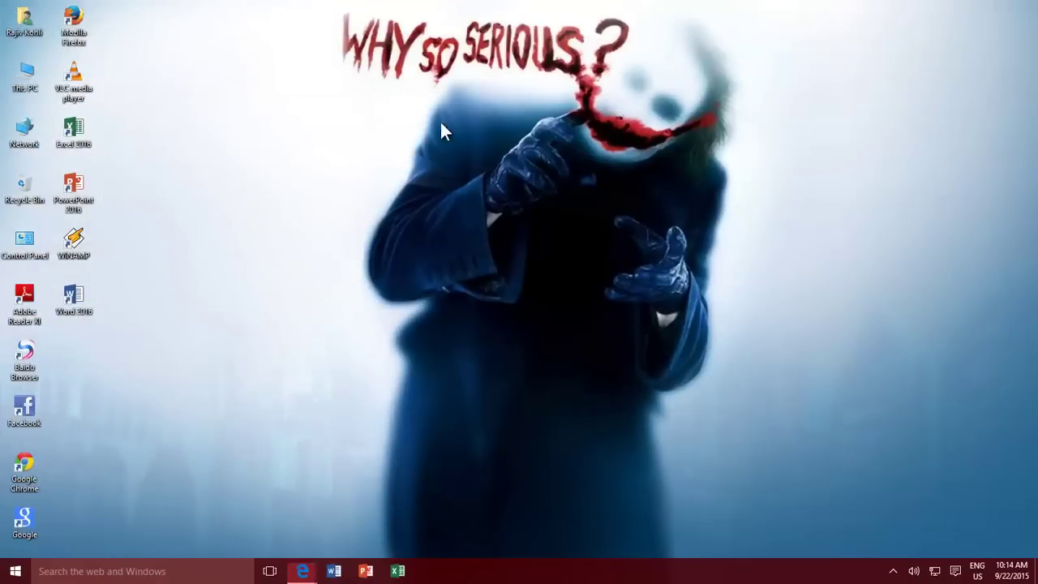
- Map the New Drivers share on SERVER as drive G: from the Network view
double_click(32, 134)
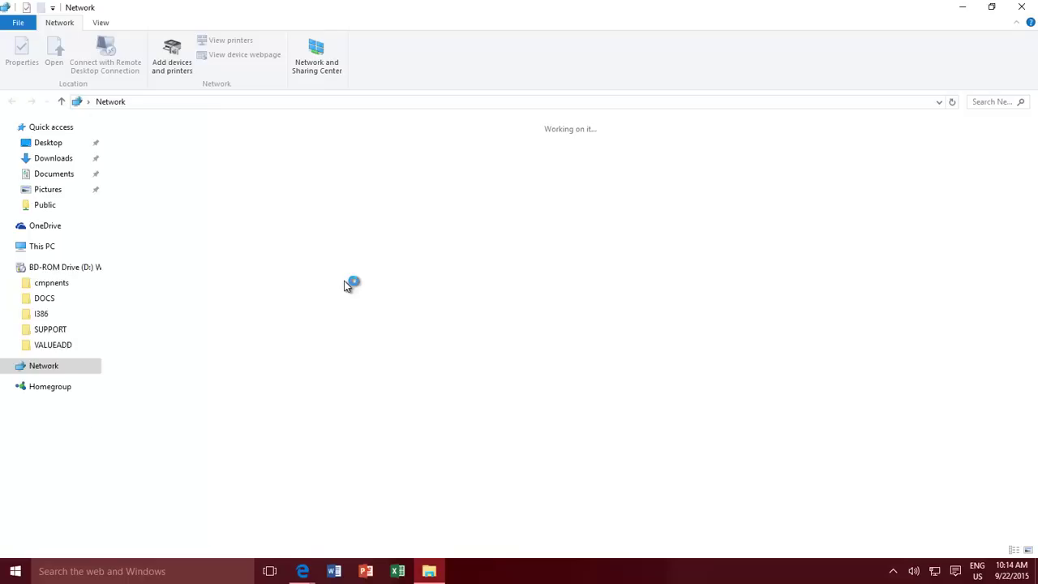
double_click(350, 203)
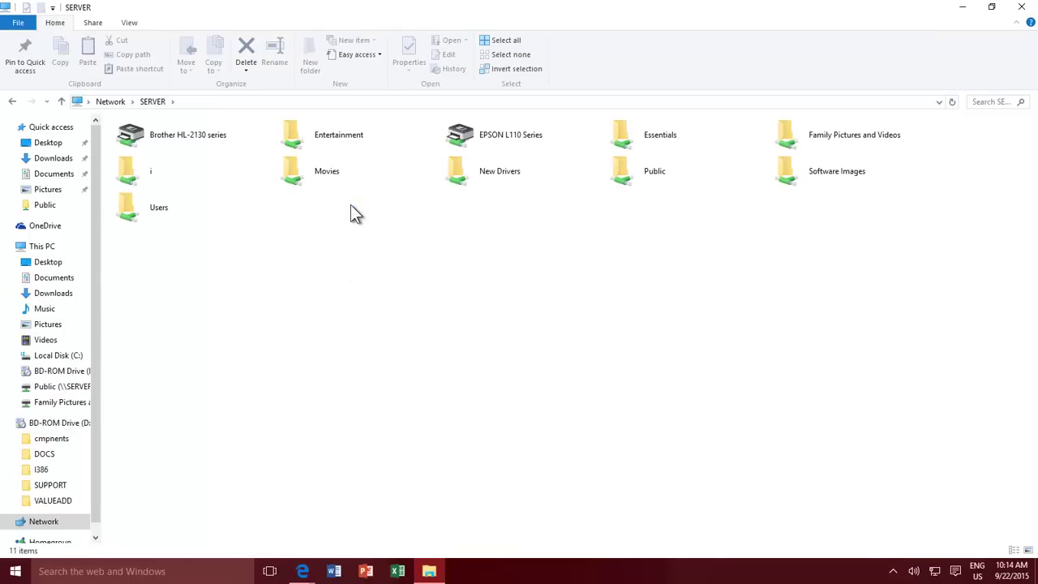
right_click(477, 172)
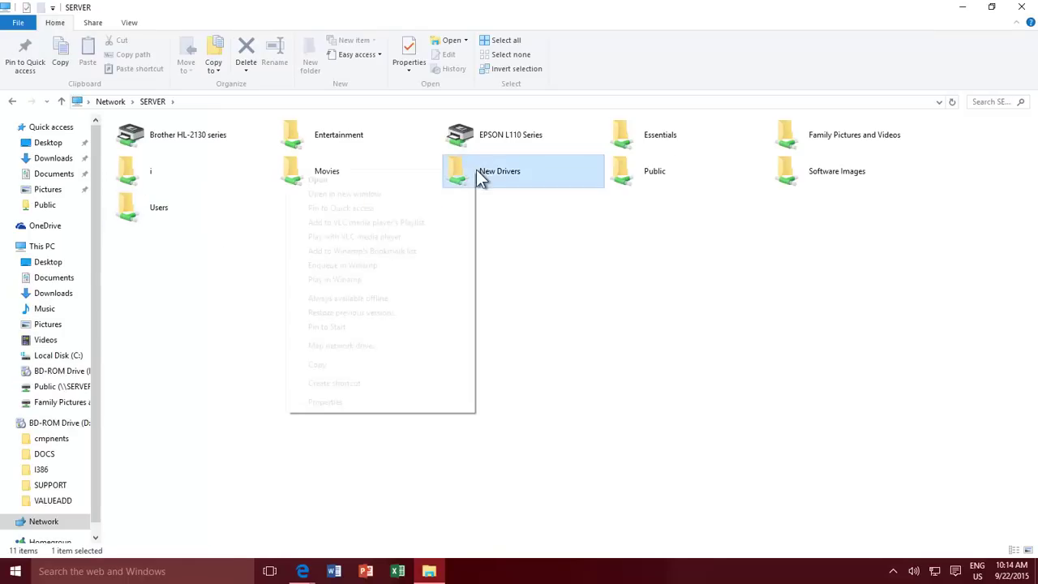
click(343, 346)
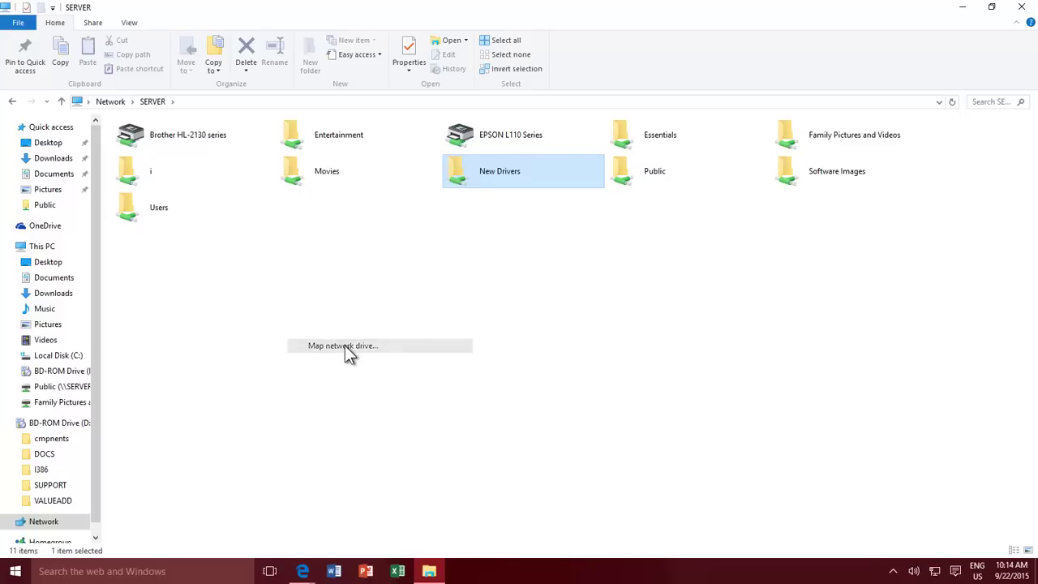
click(424, 304)
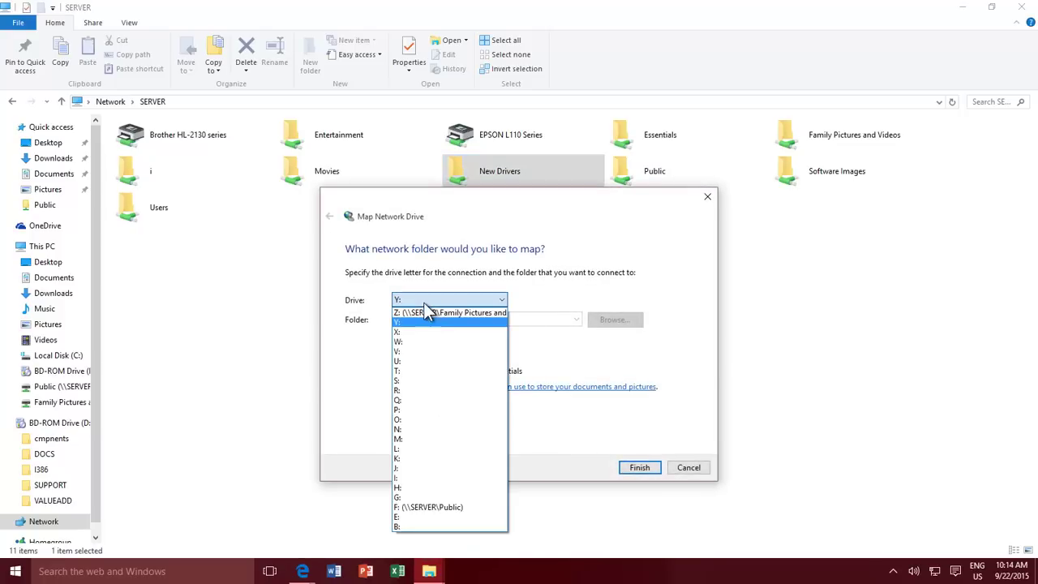
click(414, 497)
click(652, 469)
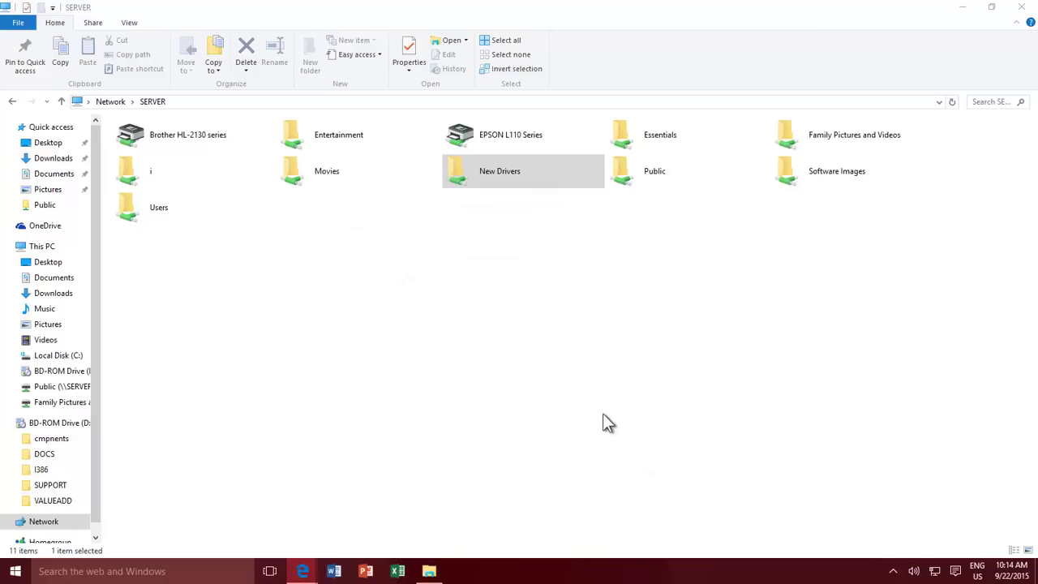
- Close the G: and SERVER windows and disconnect New Drivers (G:) from This PC
click(1027, 10)
click(1030, 10)
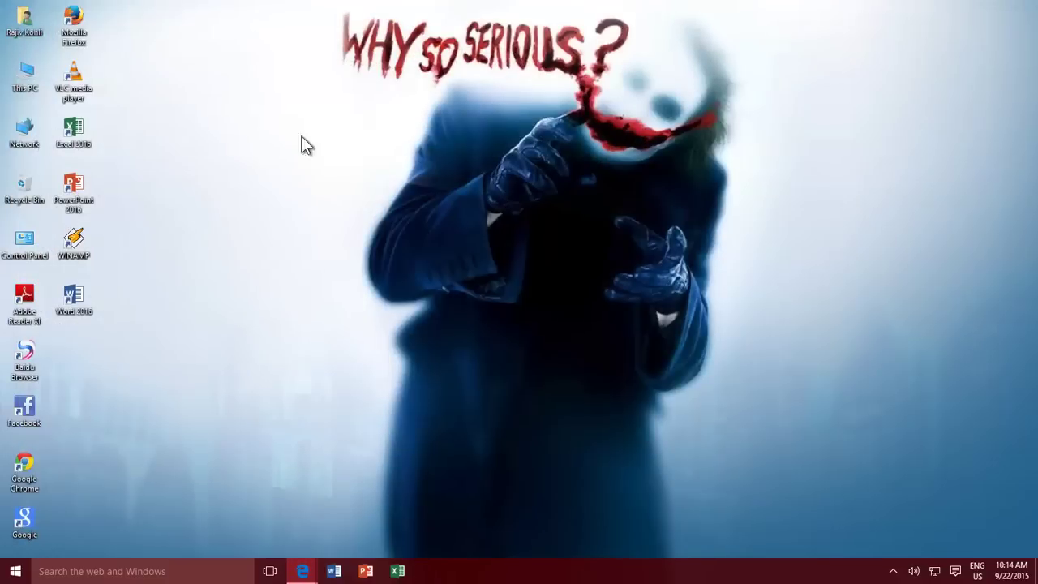
double_click(33, 86)
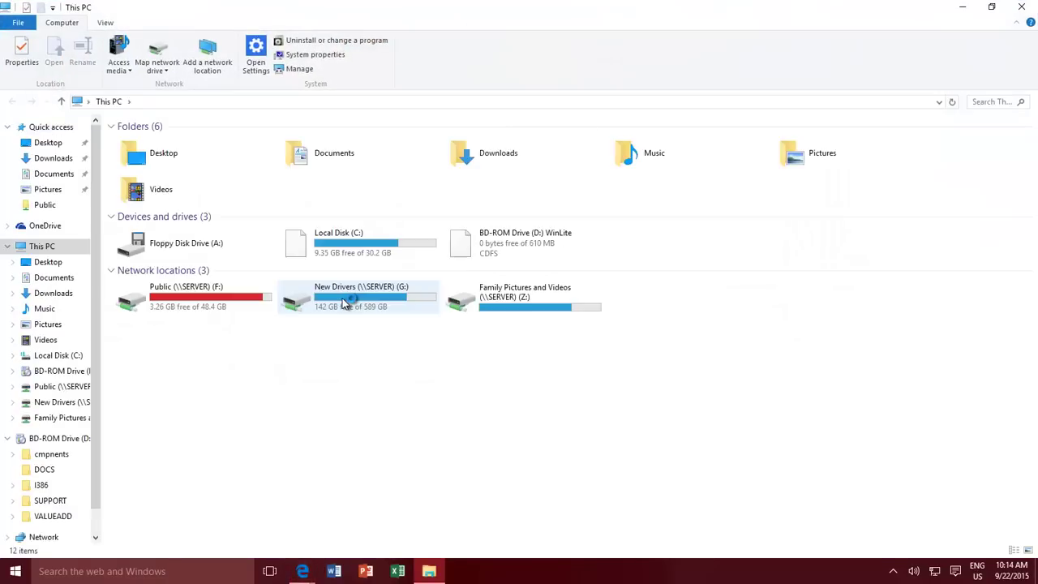
right_click(394, 300)
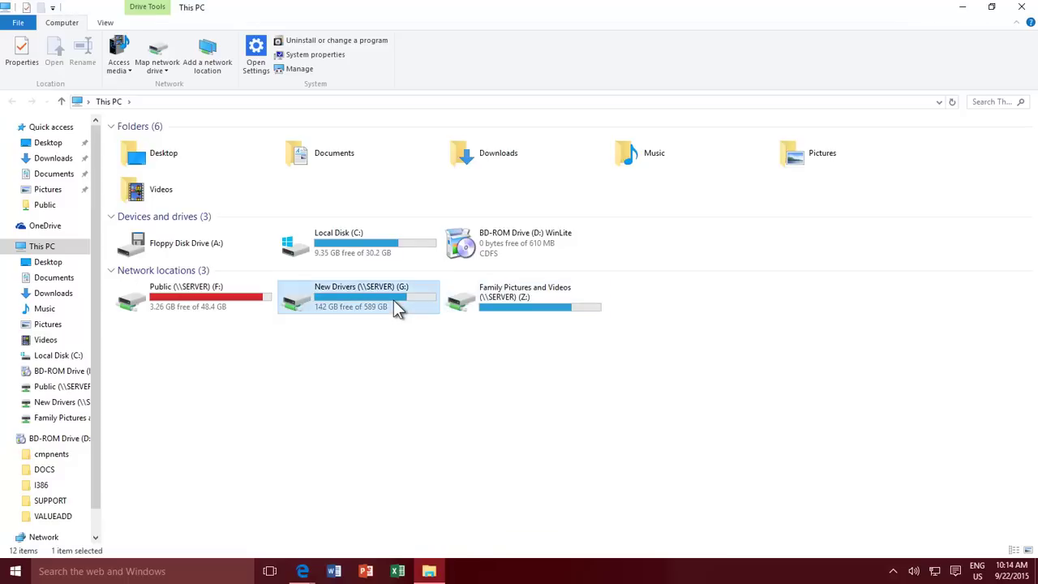
click(307, 406)
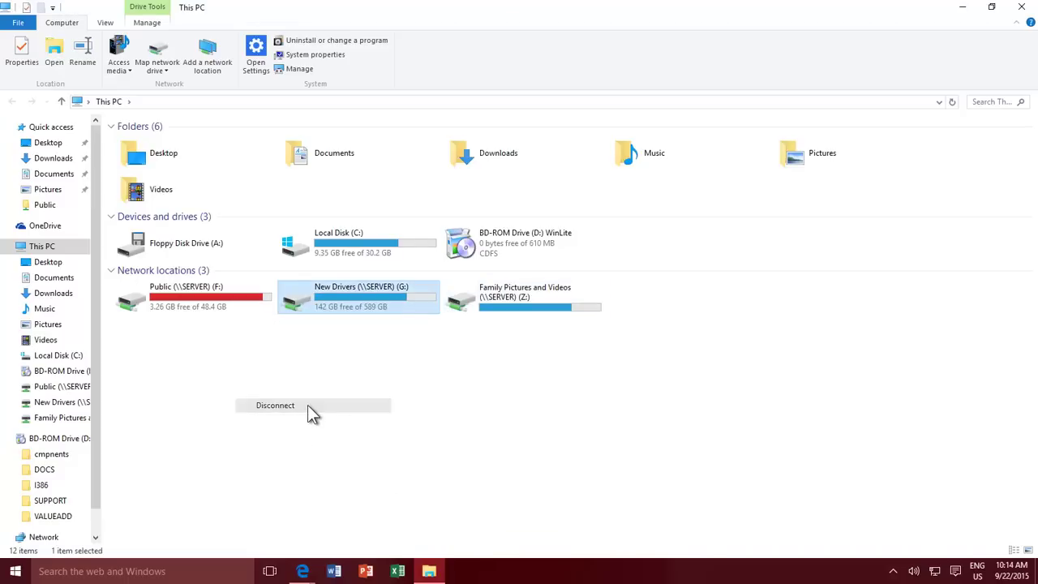
- Disconnect the Public (F:) network drive
click(202, 297)
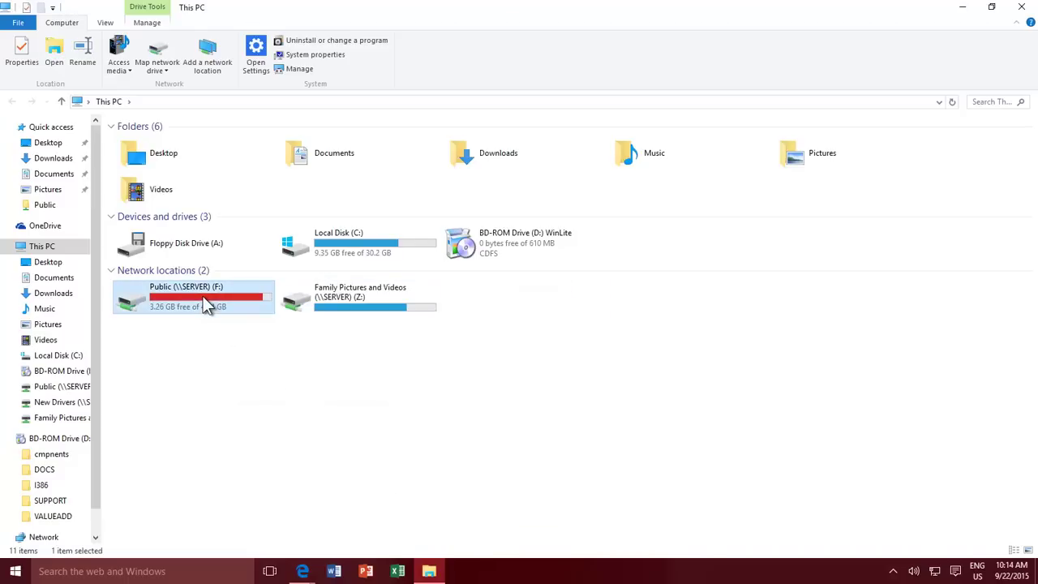
click(153, 72)
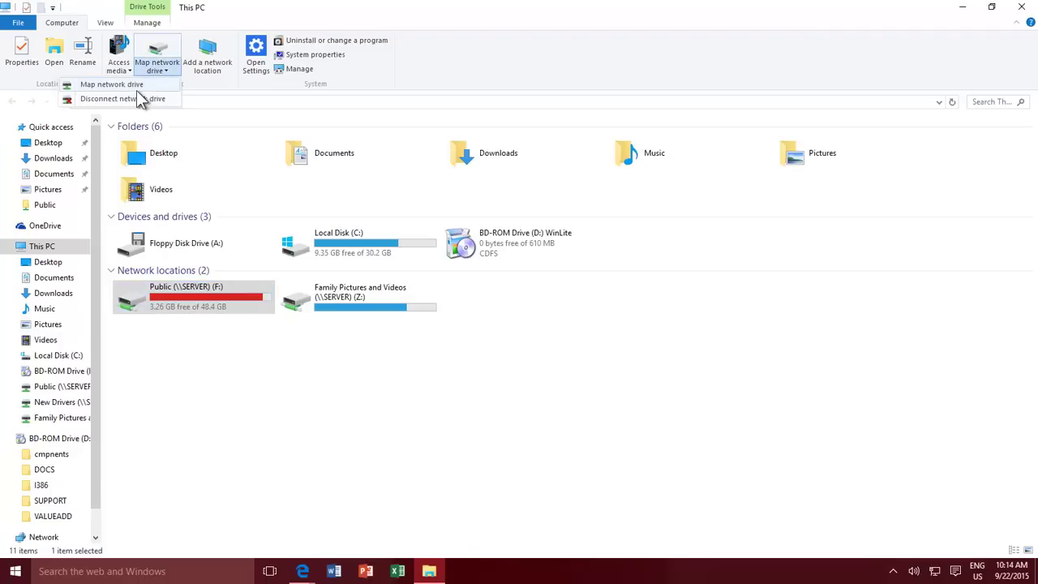
click(135, 99)
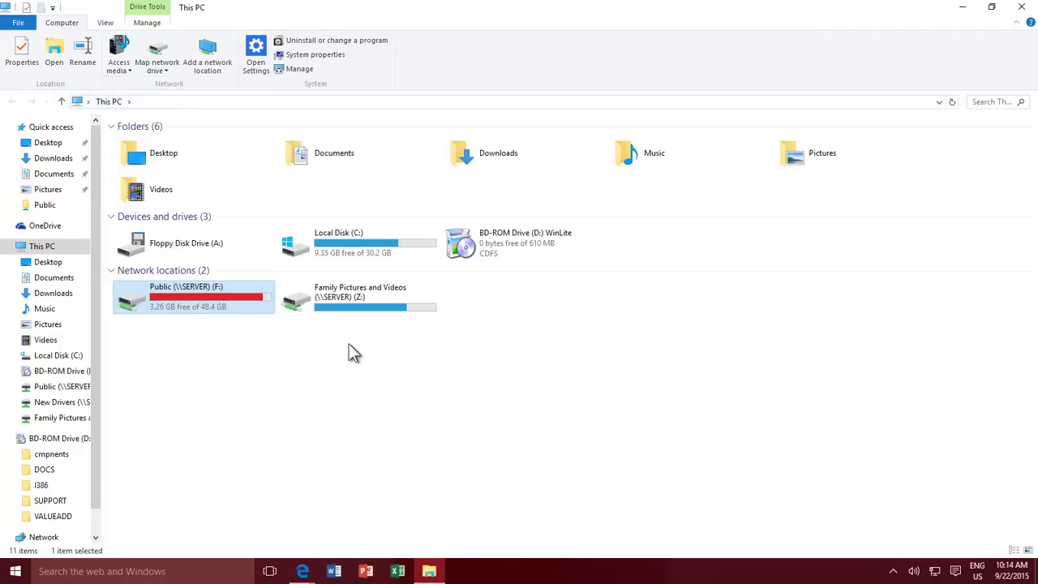